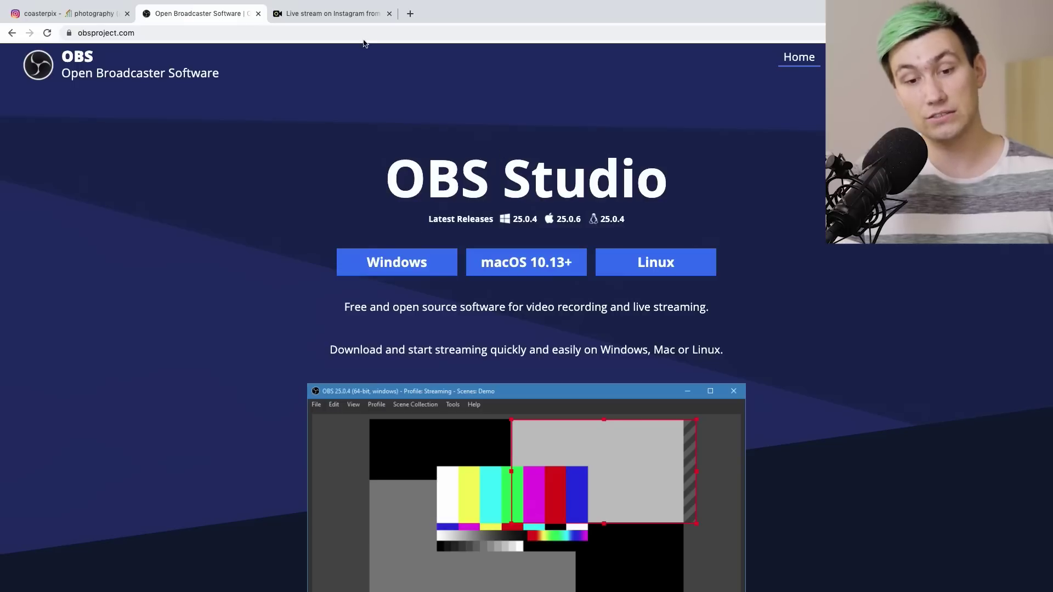
View the Yellow Duck 'Live stream on Instagram' page in Chrome before returning to OBS
{"action": "left_click", "coordinate": [362, 15]}
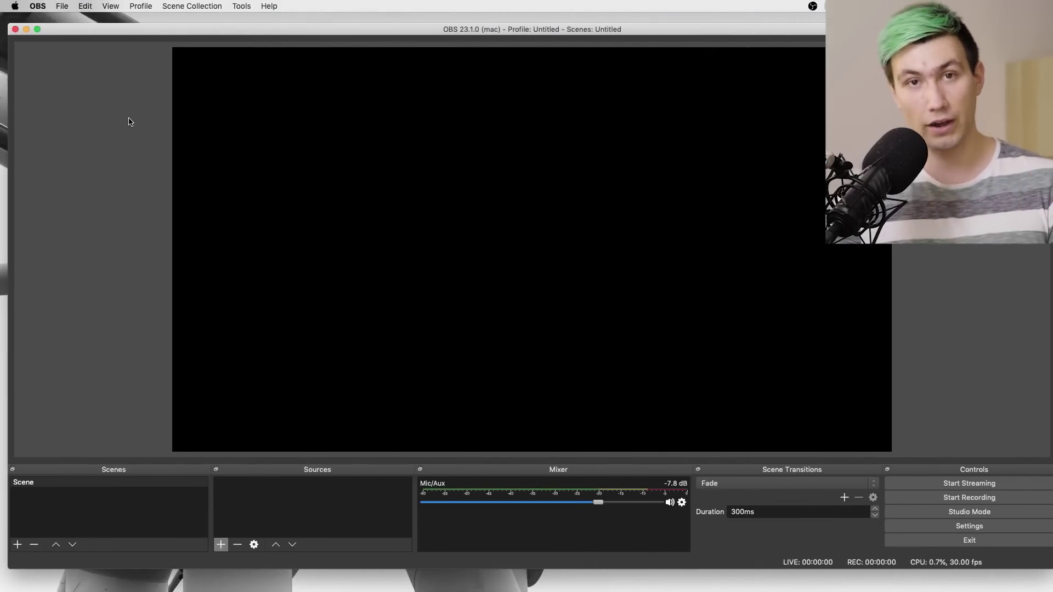
Create a new OBS profile named 'Instagram'
{"action": "left_click", "coordinate": [140, 6]}
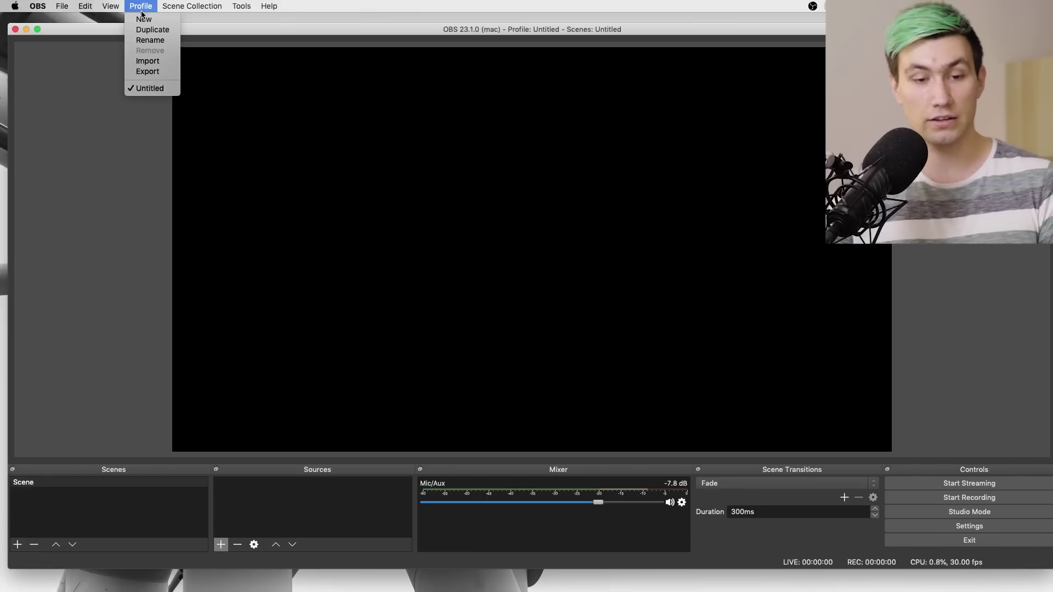
{"action": "left_click", "coordinate": [142, 20]}
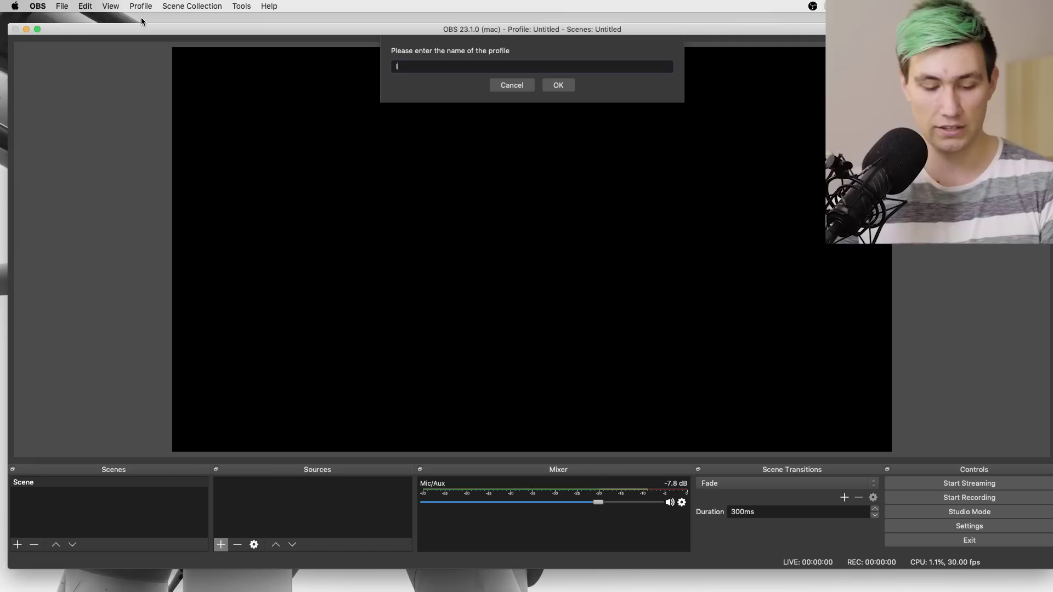
{"action": "type", "text": "Instagram"}
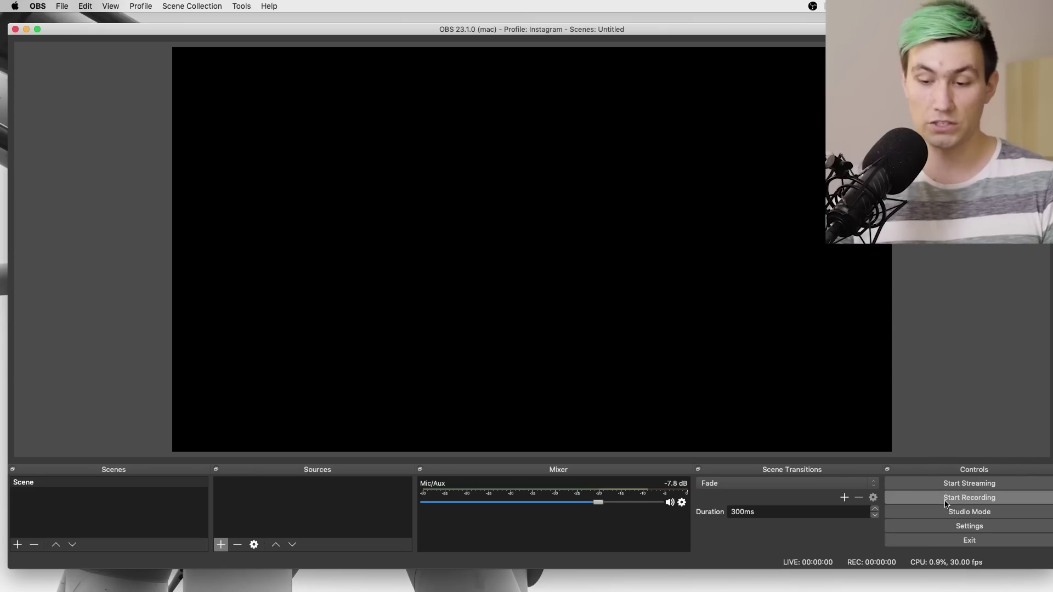
Set the base and output resolutions to vertical 1080x1920 in the Video settings
{"action": "left_click", "coordinate": [953, 527]}
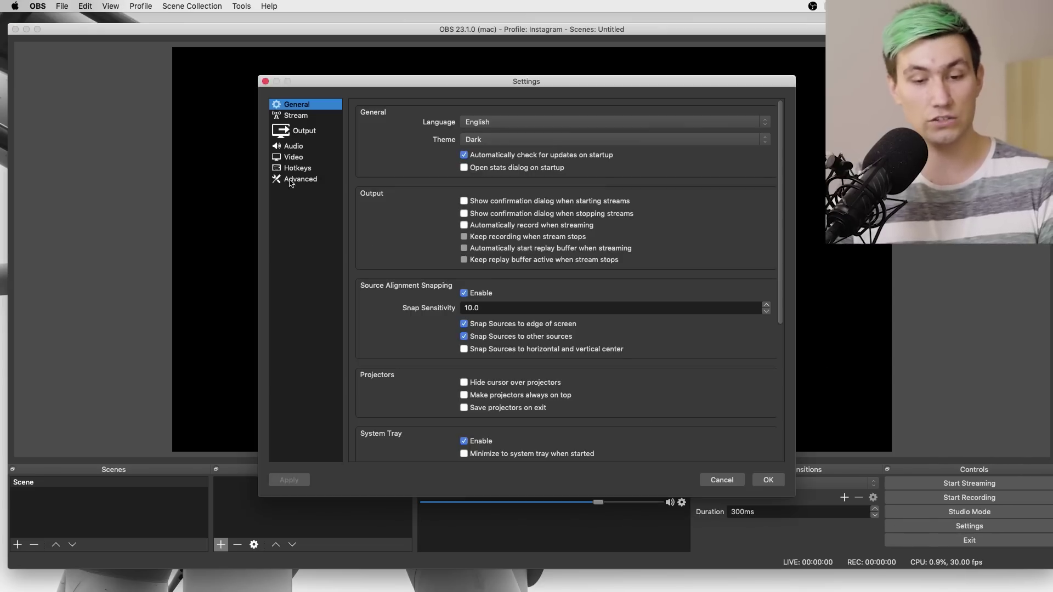
{"action": "left_click", "coordinate": [289, 159]}
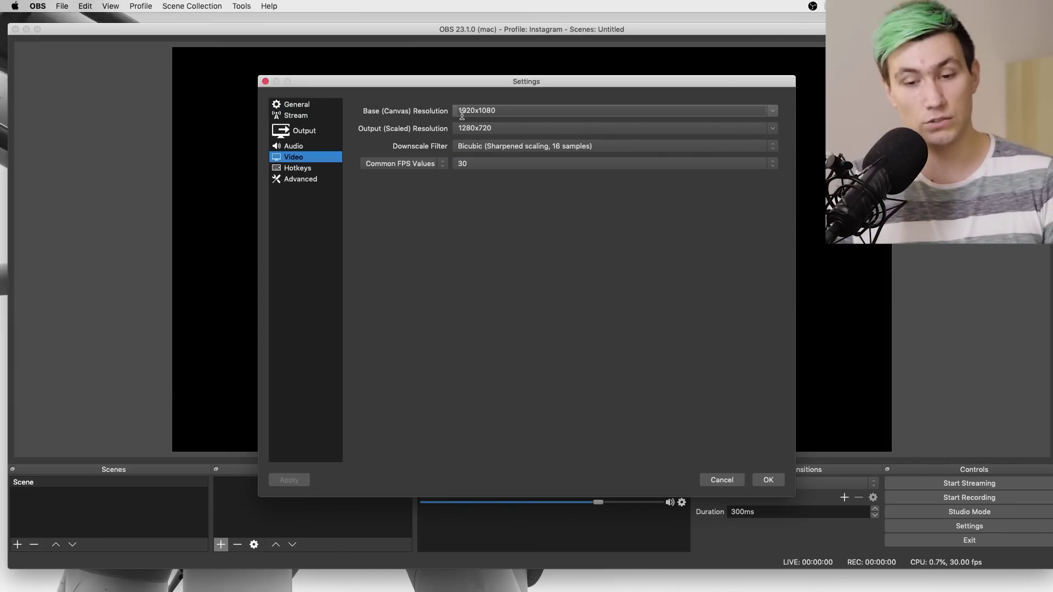
{"action": "double_click", "coordinate": [479, 111]}
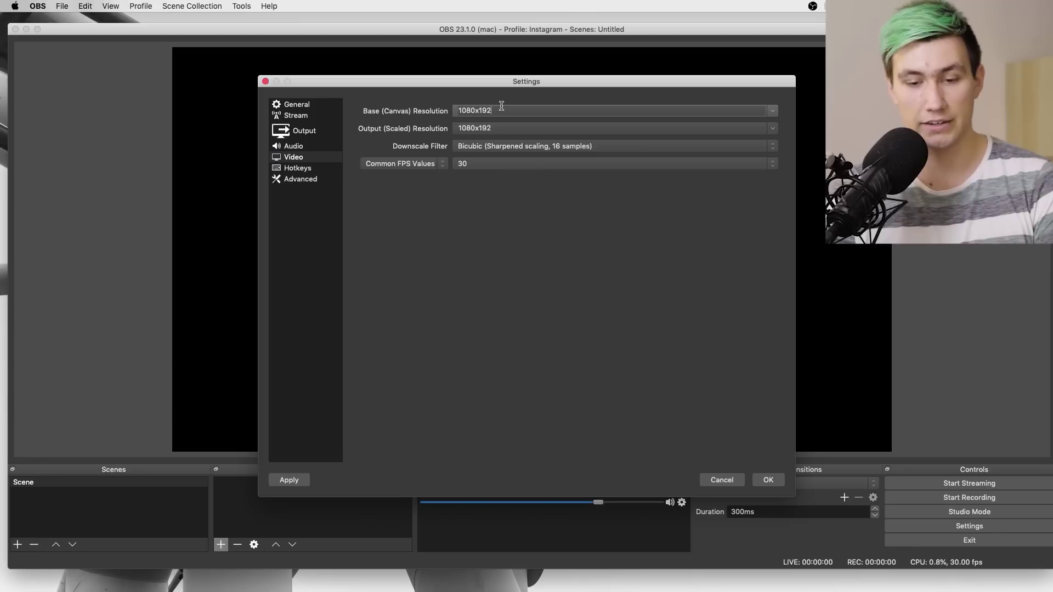
{"action": "key", "text": "Tab"}
{"action": "key", "text": "Return"}
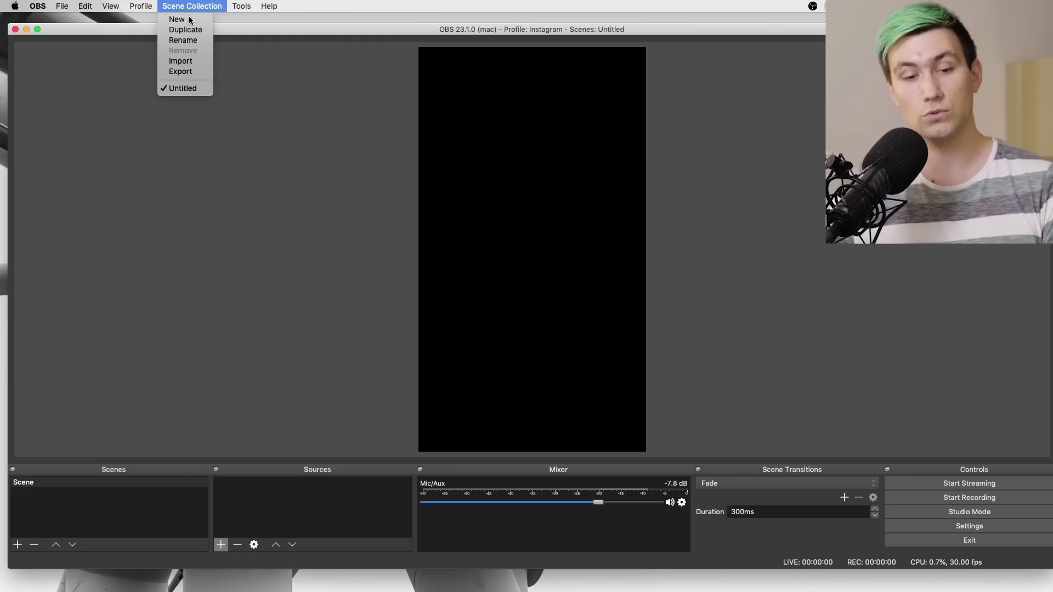
Create a new scene collection named 'Instagram'
{"action": "left_click", "coordinate": [189, 16]}
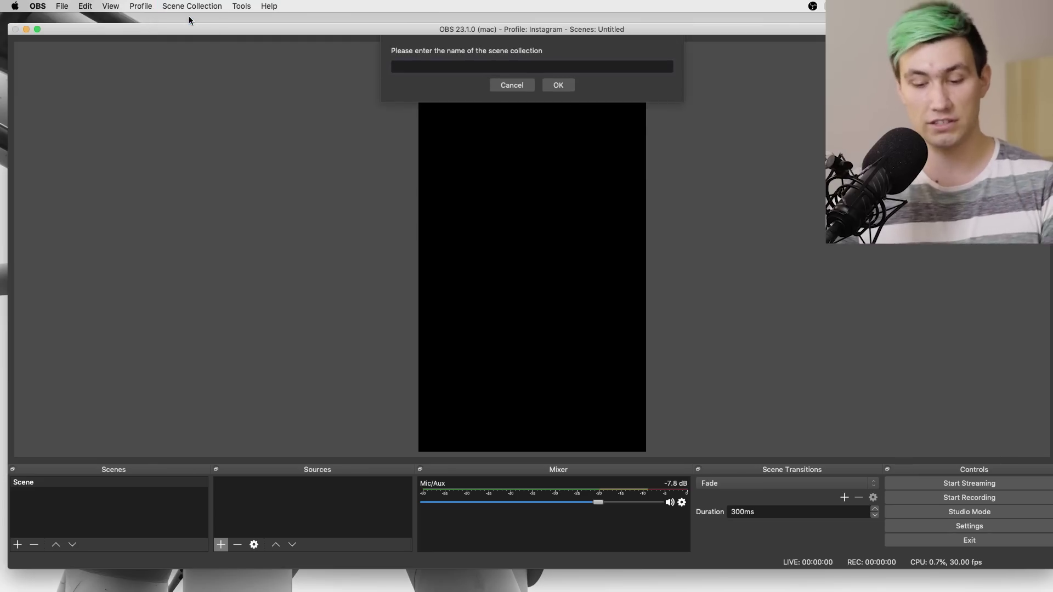
{"action": "type", "text": "Instagram"}
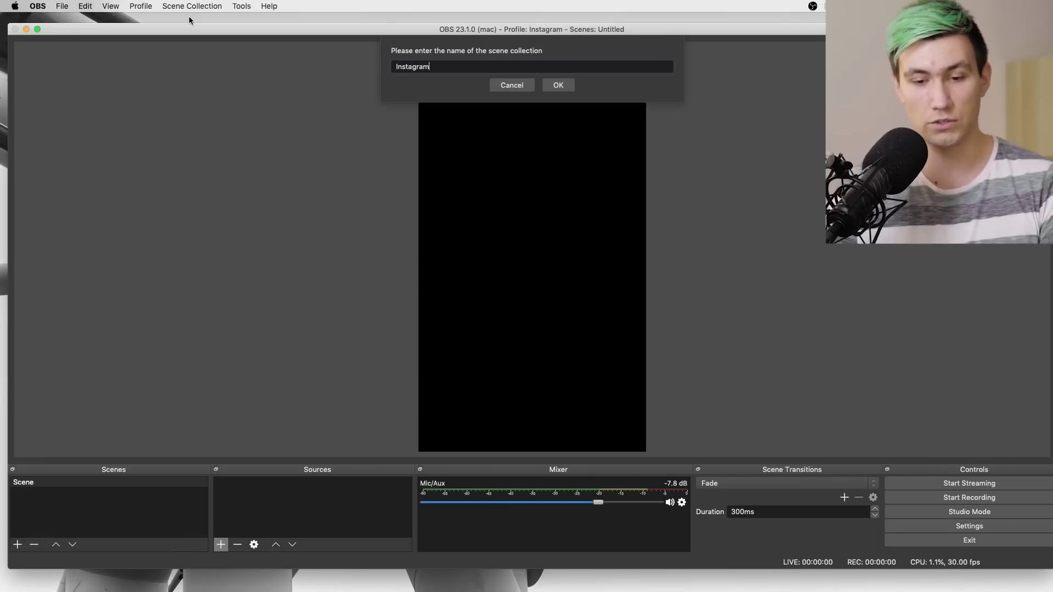
{"action": "key", "text": "Return"}
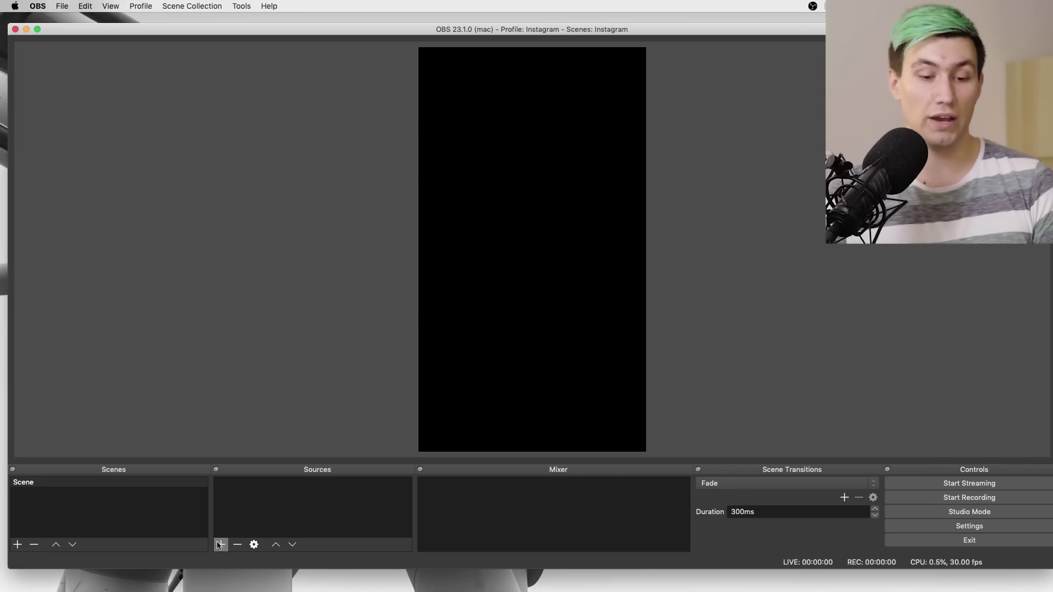
Add a Display Capture source named 'Desktop' with default properties
{"action": "left_click", "coordinate": [221, 545]}
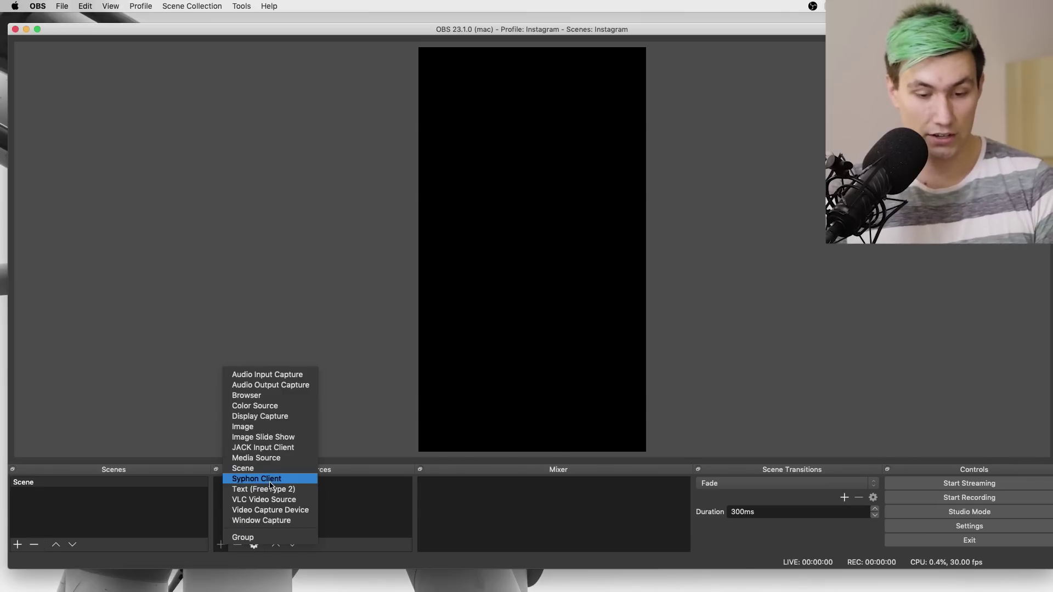
{"action": "left_click", "coordinate": [280, 417]}
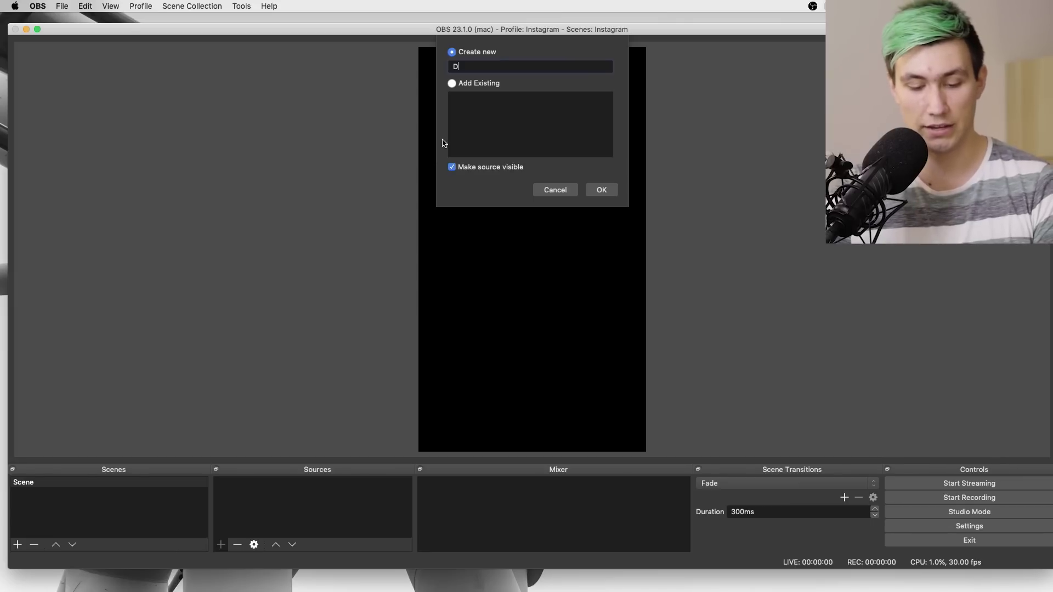
{"action": "key", "text": "Return"}
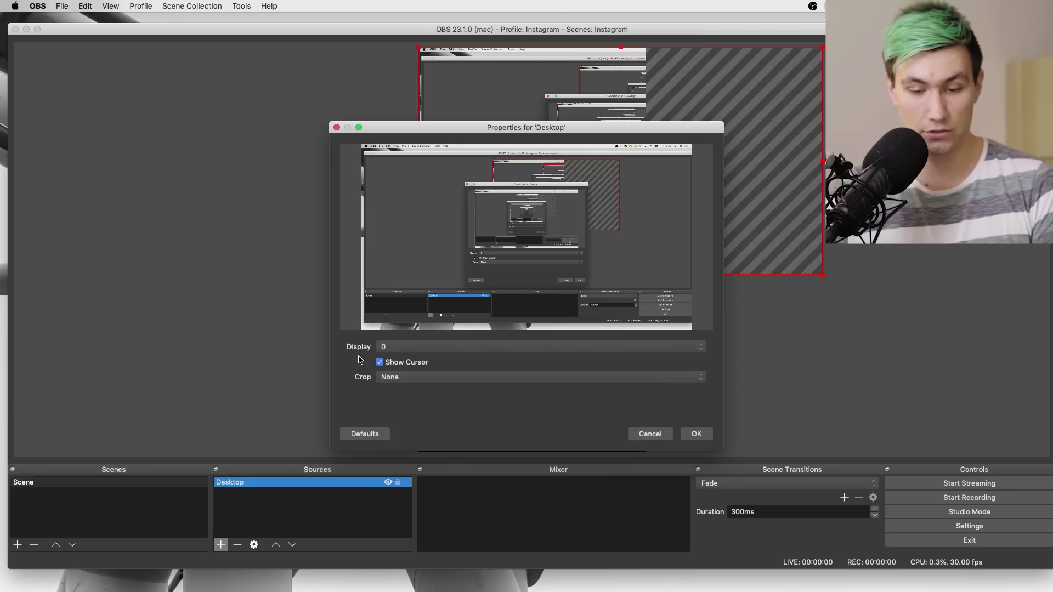
{"action": "left_click", "coordinate": [696, 434]}
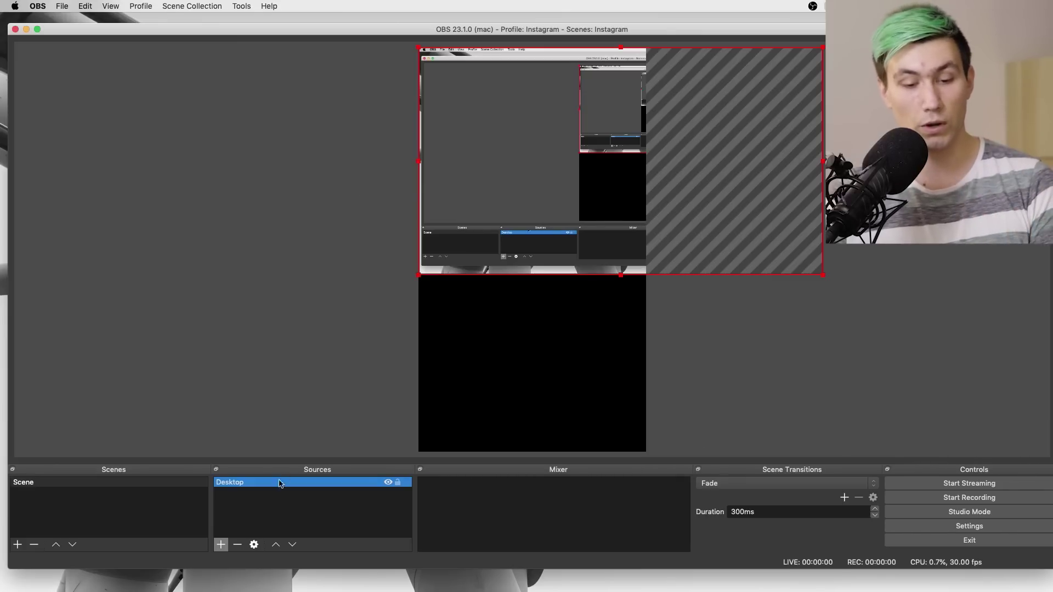
{"action": "left_click", "coordinate": [269, 509]}
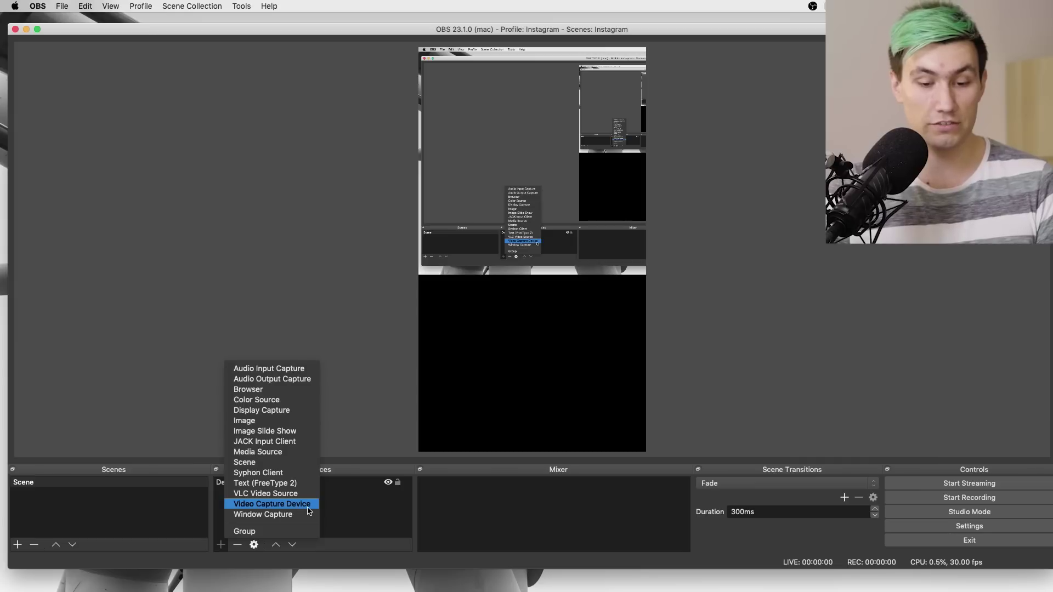
Add a Video Capture Device source named 'Webcam' using the FaceTime HD Camera
{"action": "left_click", "coordinate": [307, 504]}
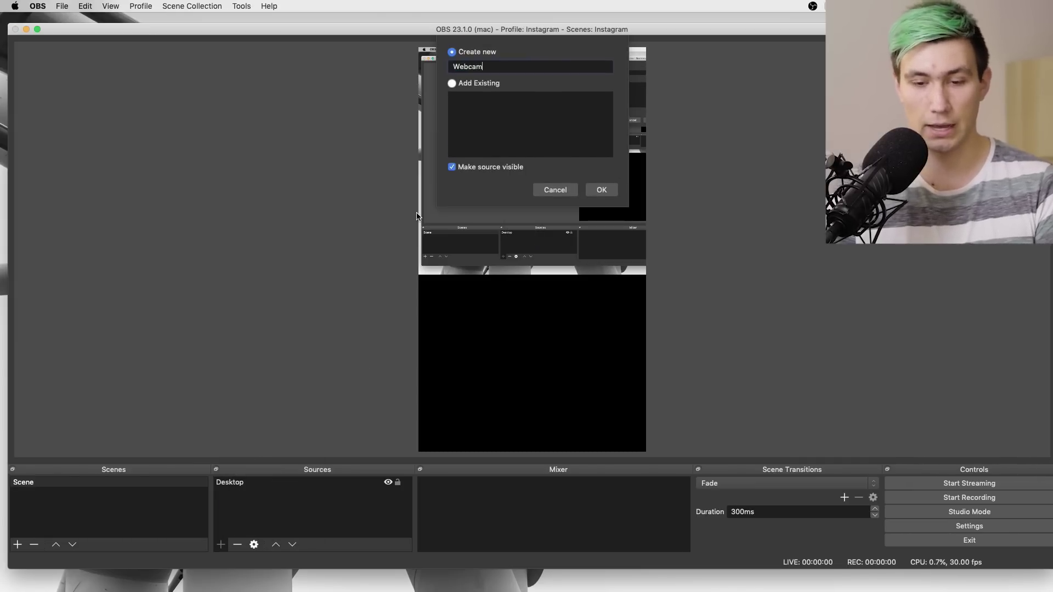
{"action": "key", "text": "Return"}
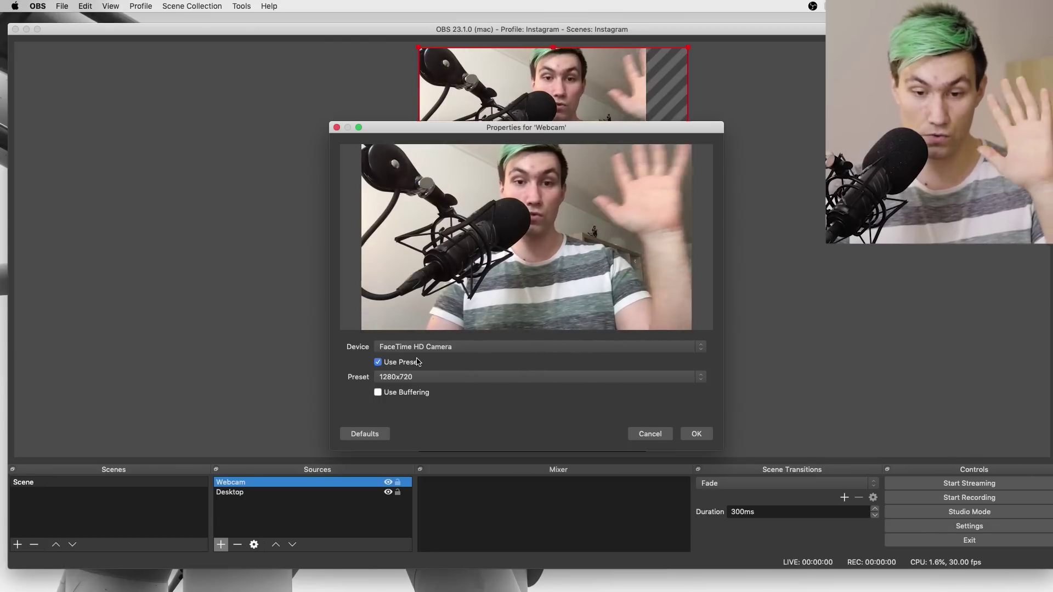
{"action": "left_click", "coordinate": [696, 434]}
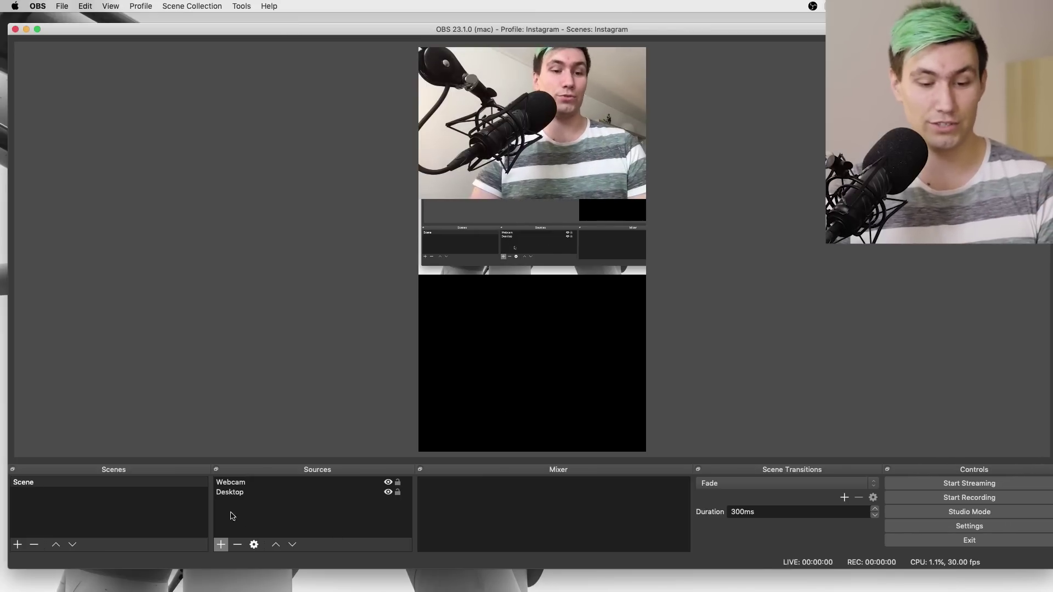
Add an Audio Input Capture source named 'Mic' using the MacBook Pro Microphone
{"action": "left_click", "coordinate": [221, 545]}
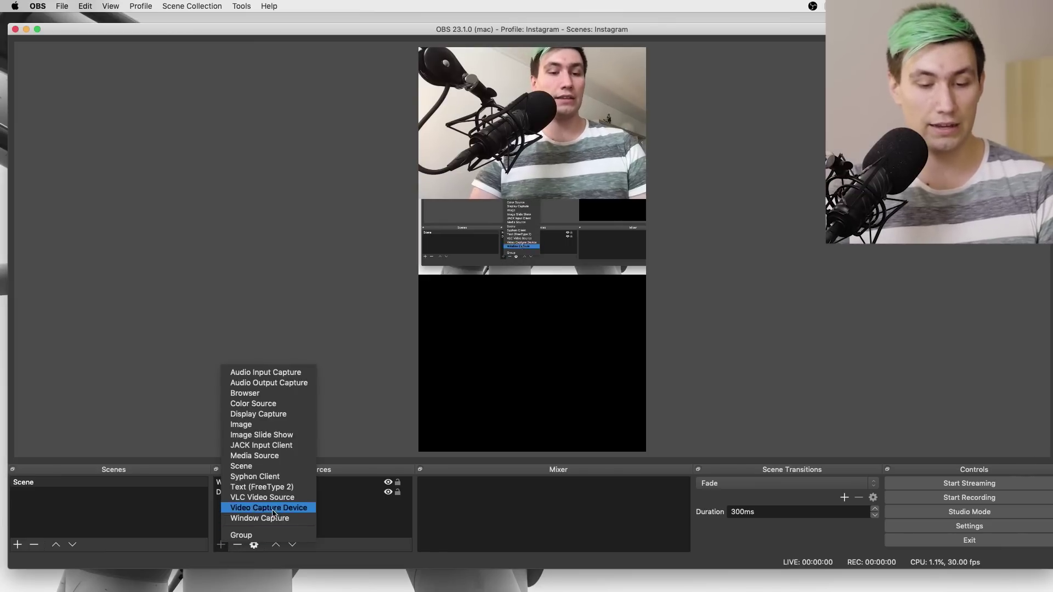
{"action": "left_click", "coordinate": [296, 373]}
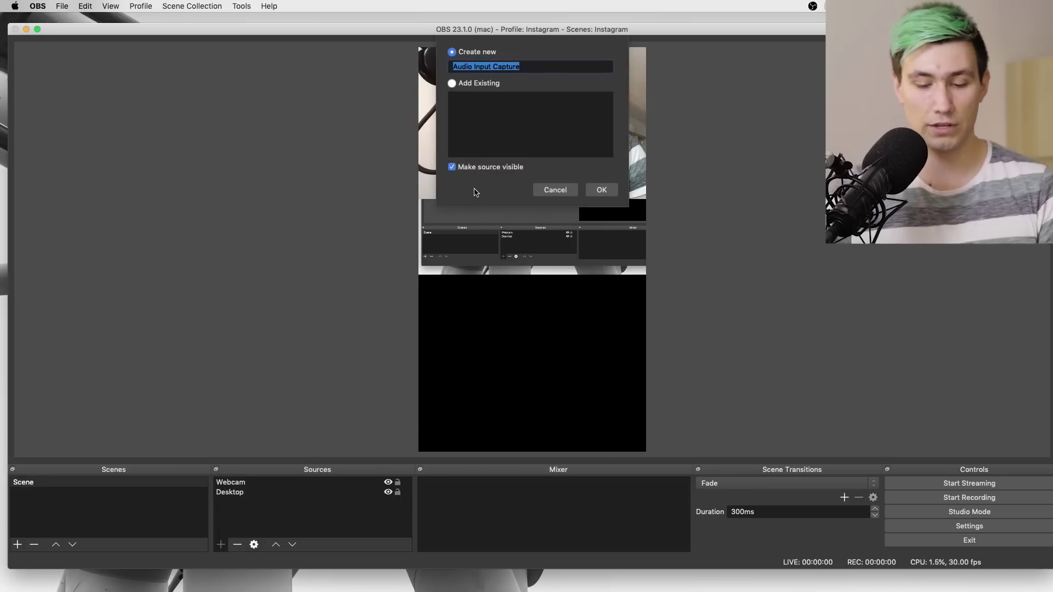
{"action": "key", "text": "Return"}
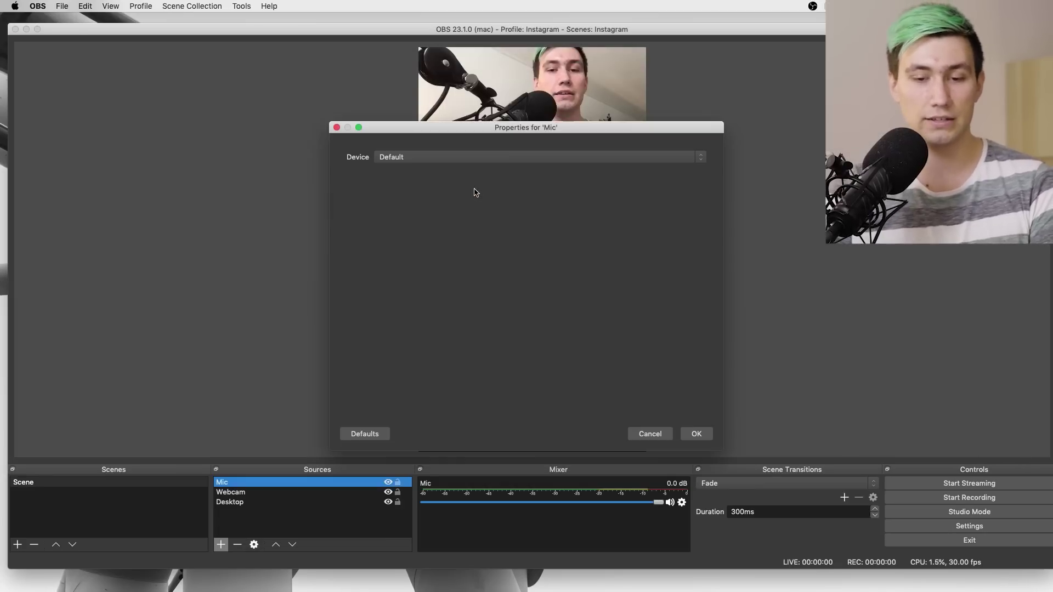
{"action": "left_click", "coordinate": [412, 157]}
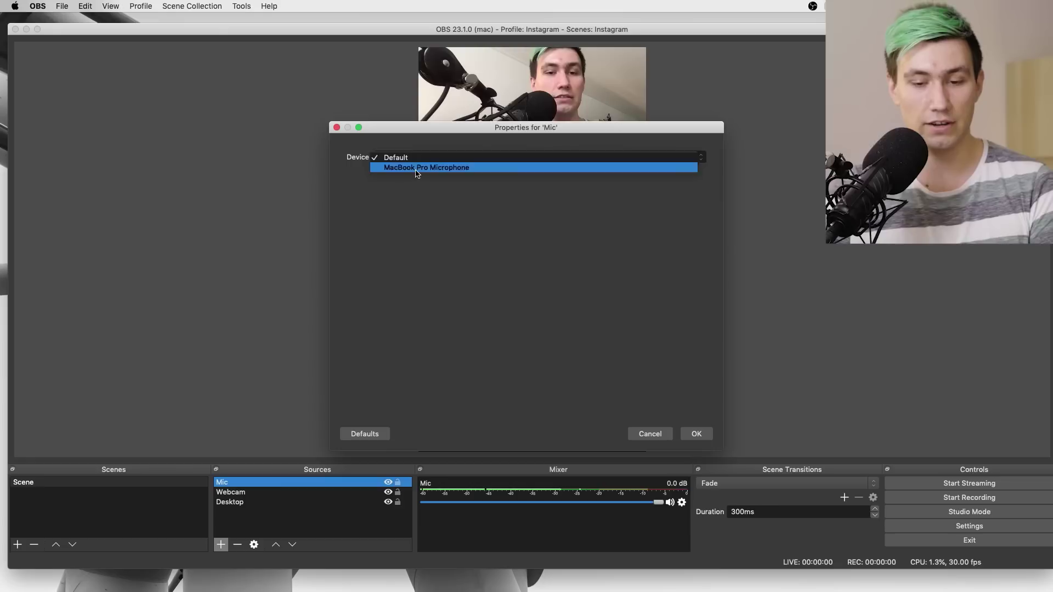
{"action": "left_click", "coordinate": [417, 168]}
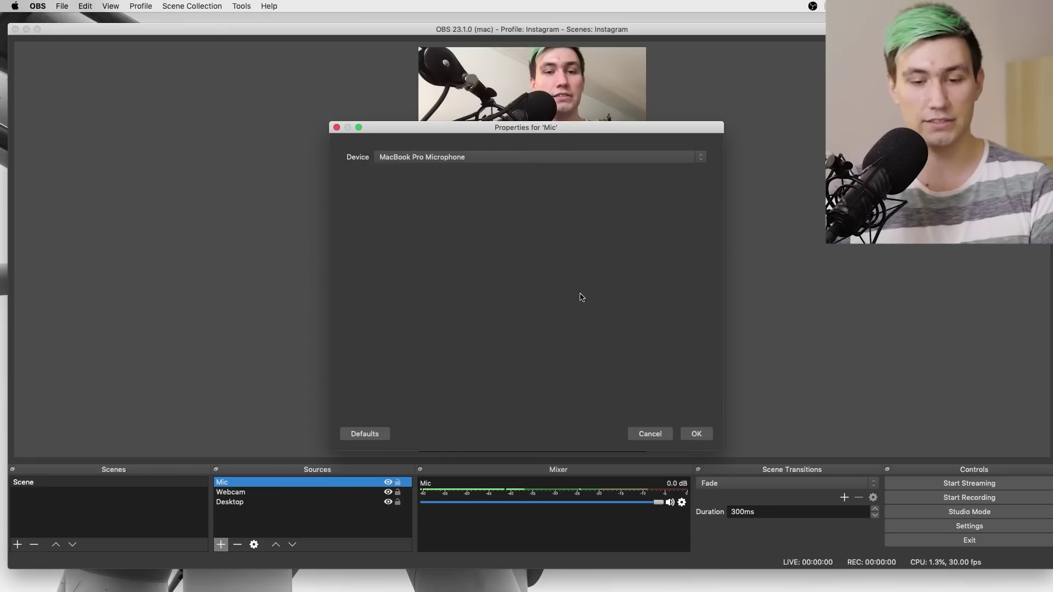
{"action": "left_click", "coordinate": [696, 433]}
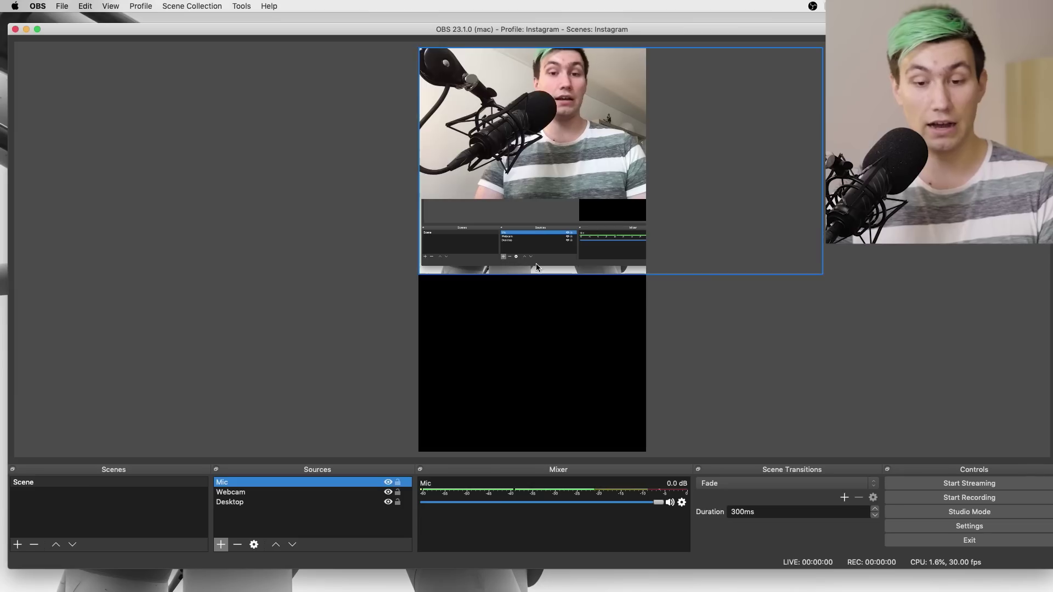
Move the Desktop capture below the webcam and resize it to fill the lower canvas
{"action": "left_click", "coordinate": [530, 206]}
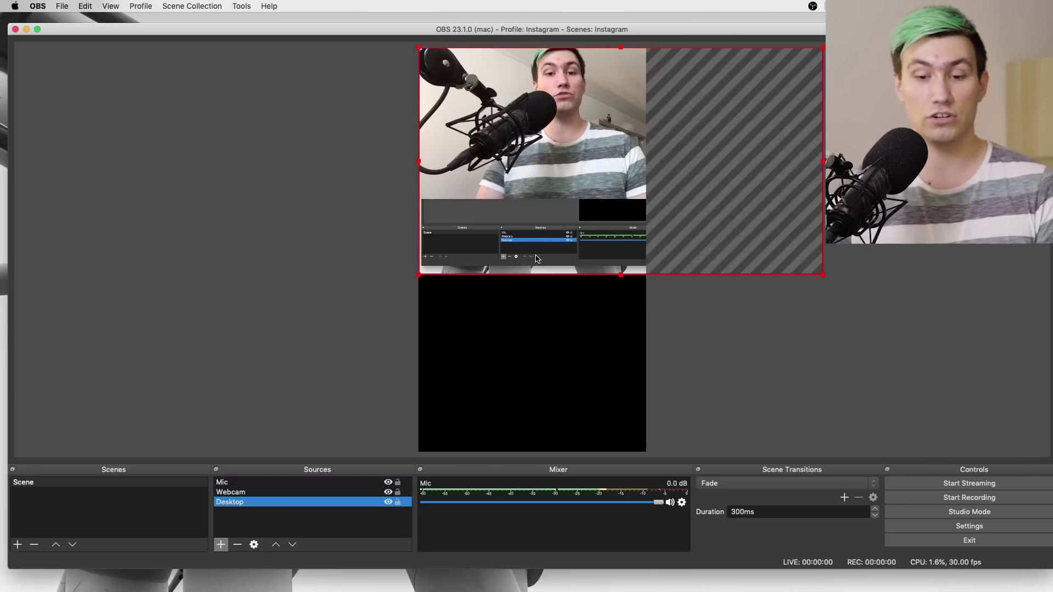
{"action": "left_click_drag", "start_coordinate": [530, 234], "coordinate": [531, 408]}
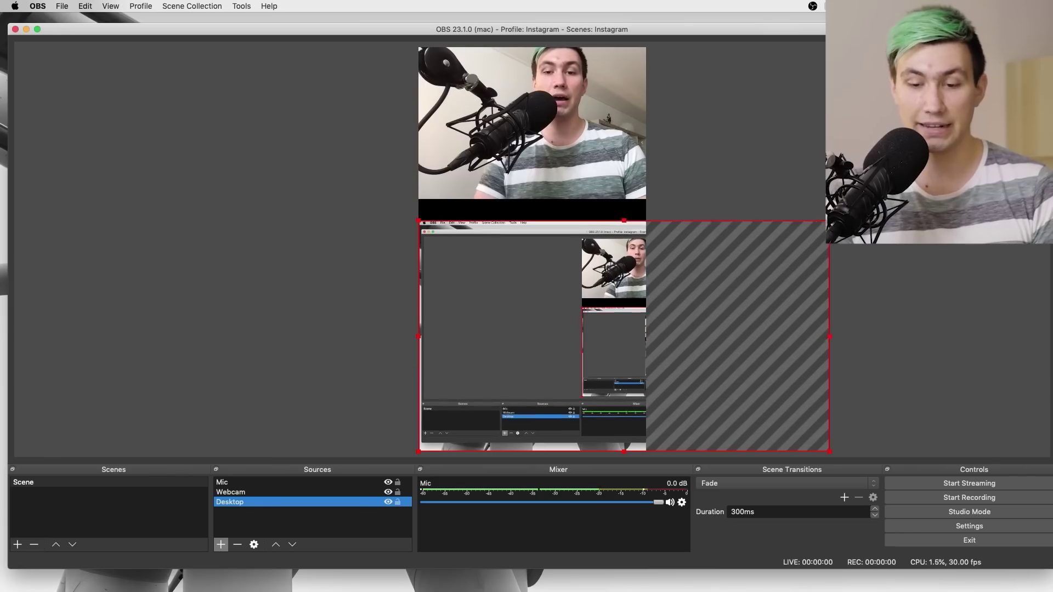
{"action": "left_click_drag", "start_coordinate": [840, 215], "coordinate": [878, 192]}
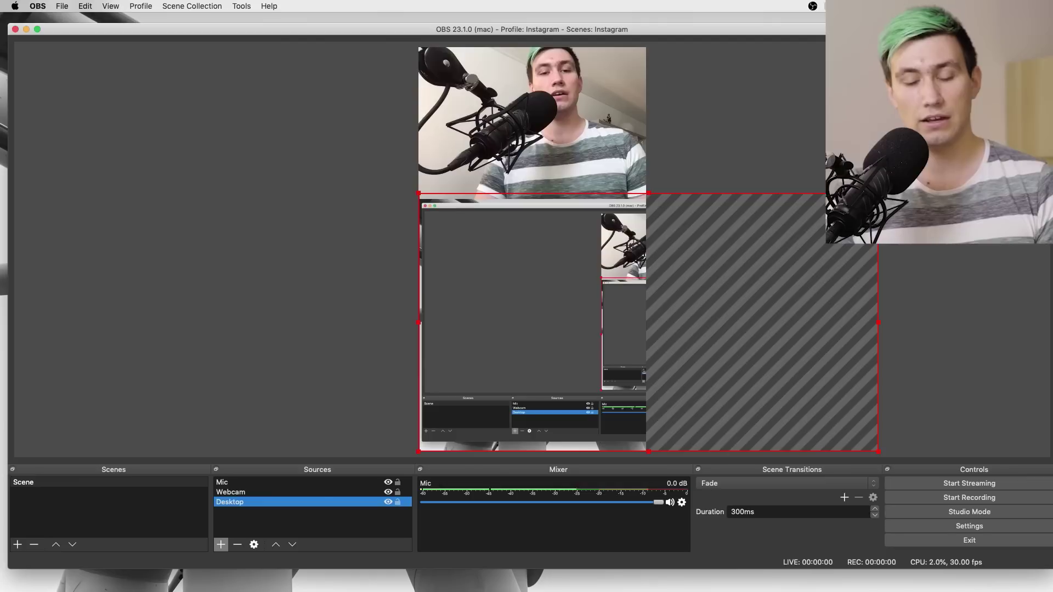
{"action": "left_click", "coordinate": [69, 156]}
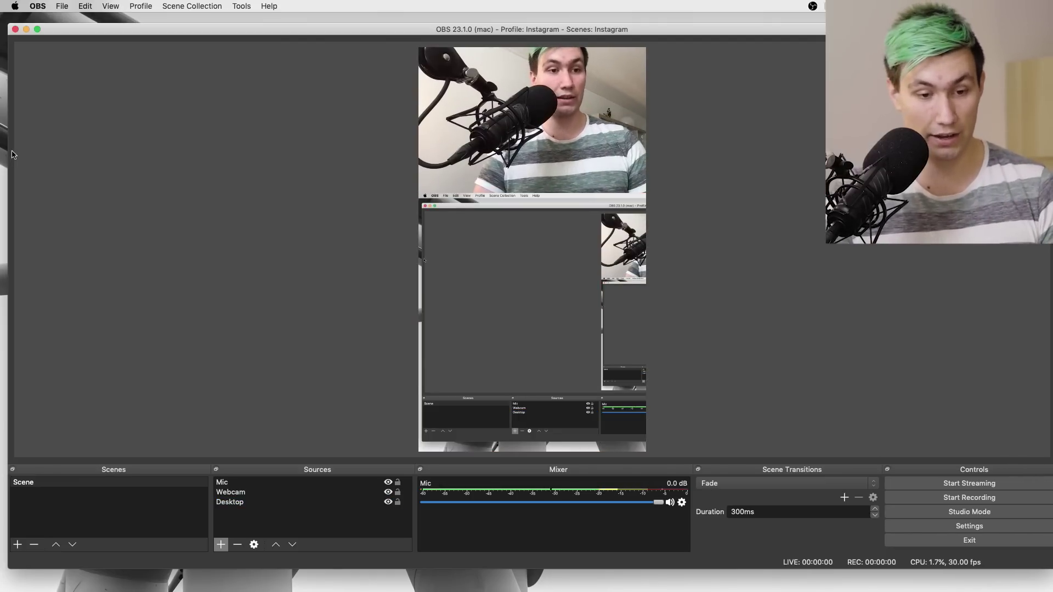
Narrow the OBS window to the right side and launch Photoshop from the Dock
{"action": "left_click_drag", "start_coordinate": [10, 154], "coordinate": [630, 148]}
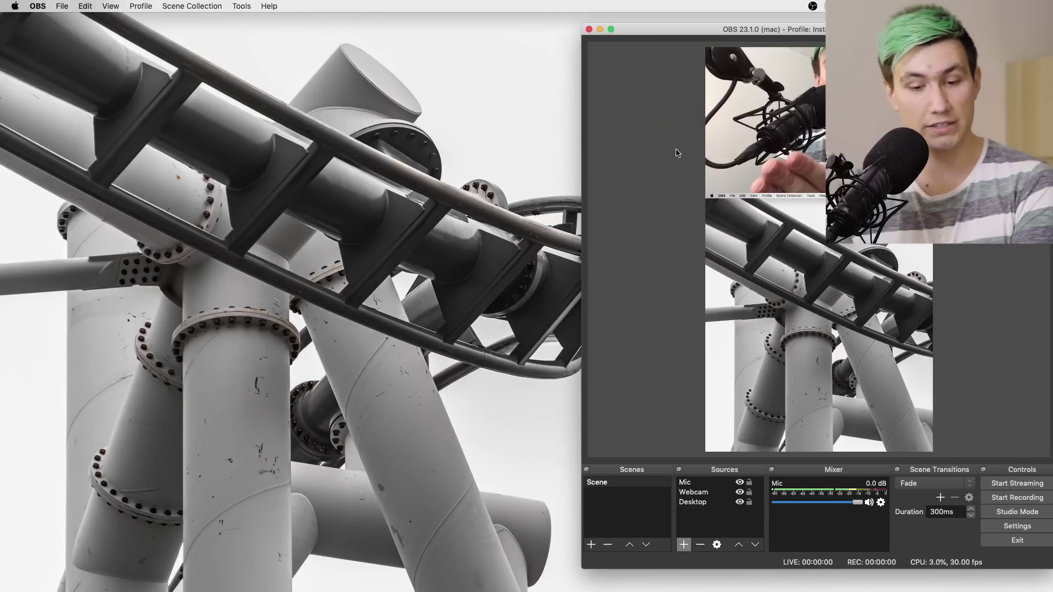
{"action": "mouse_move", "coordinate": [495, 585]}
{"action": "left_click", "coordinate": [571, 567]}
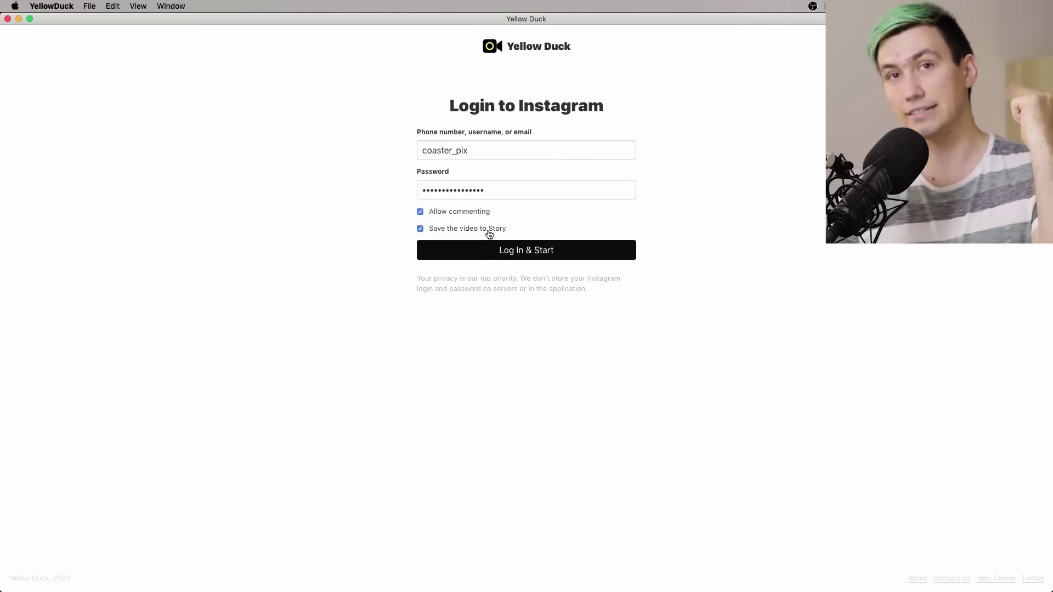
Log in via Yellow Duck, copy the Instagram RTMP URL, and return to the OBS desktop
{"action": "left_click", "coordinate": [515, 252]}
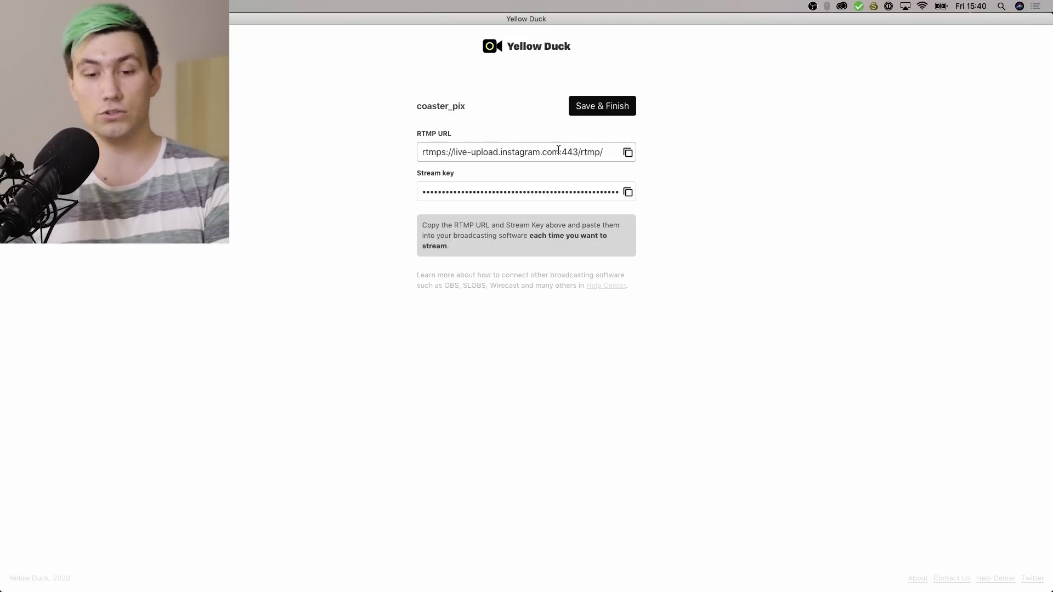
{"action": "left_click", "coordinate": [628, 154]}
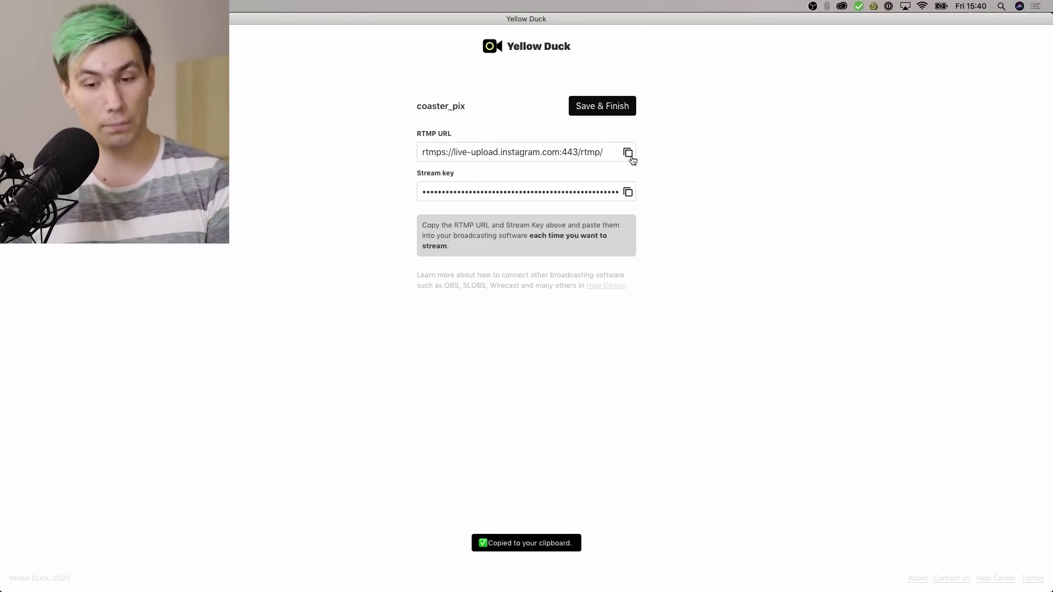
{"action": "key", "text": "ctrl+Left"}
{"action": "key", "text": "ctrl+Left"}
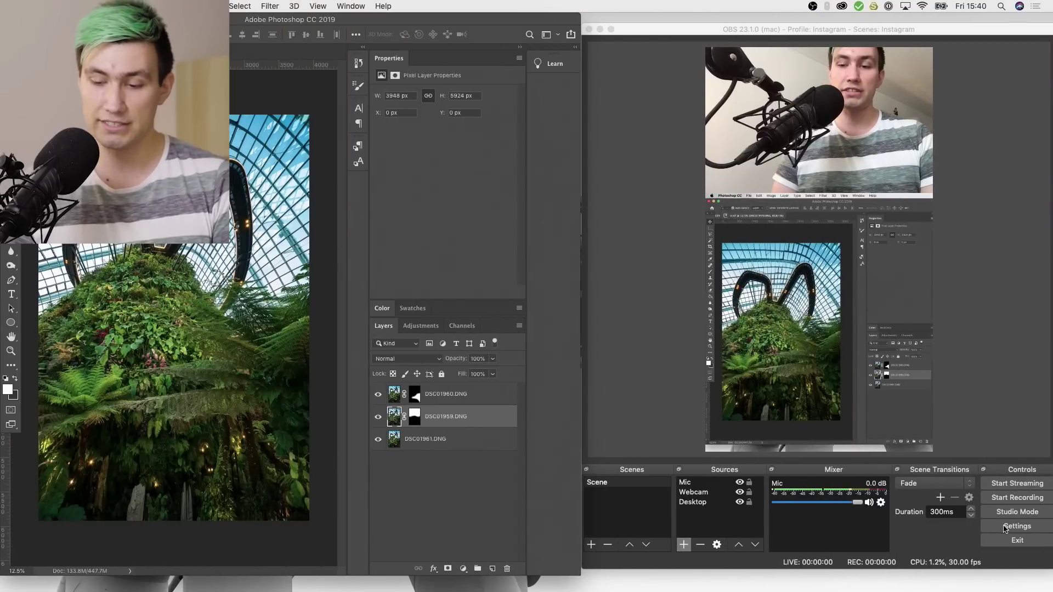
Set the stream service to Custom with the Instagram RTMP server and Yellow Duck stream key
{"action": "left_click", "coordinate": [1005, 527]}
{"action": "left_click", "coordinate": [1005, 526]}
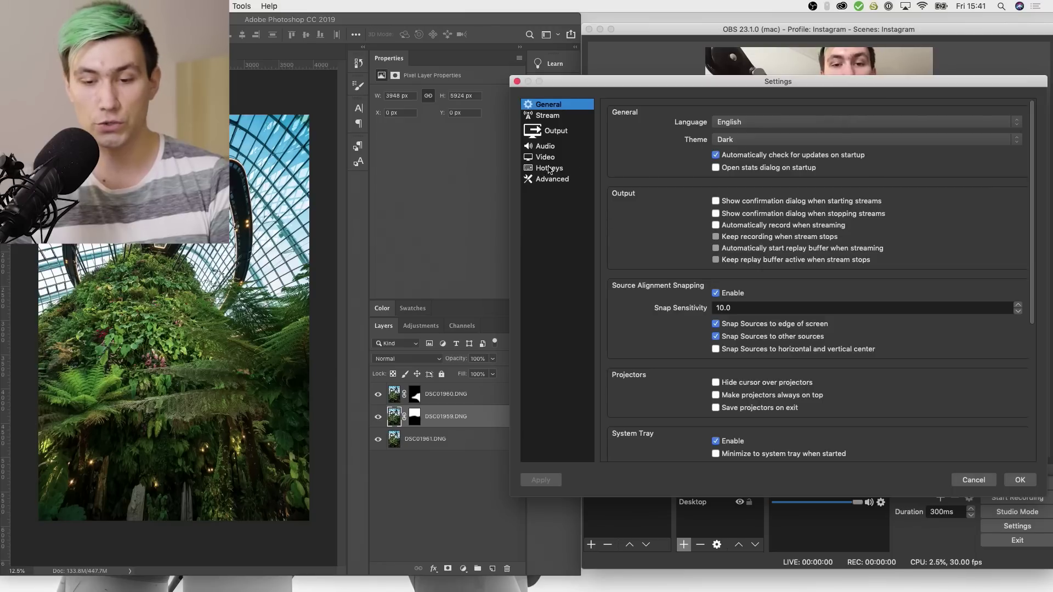
{"action": "left_click", "coordinate": [549, 115]}
{"action": "left_click", "coordinate": [726, 117]}
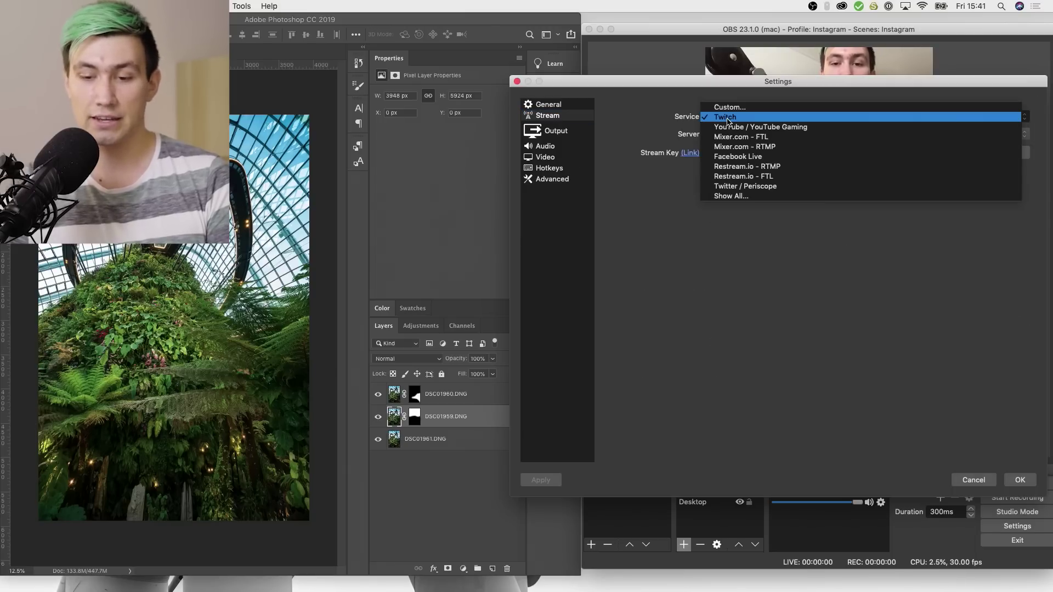
{"action": "left_click", "coordinate": [733, 108]}
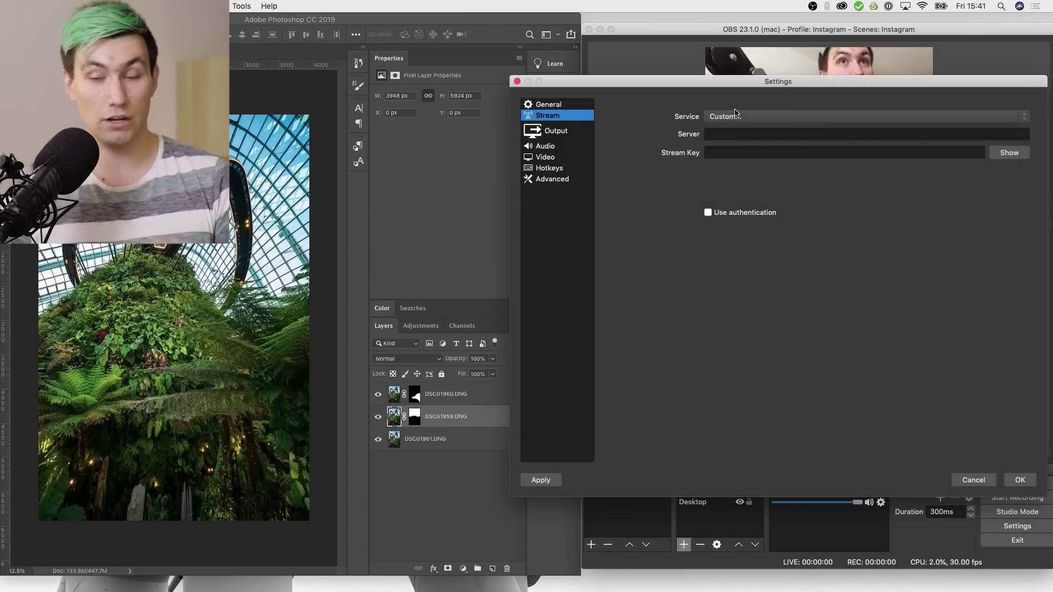
{"action": "left_click", "coordinate": [739, 135]}
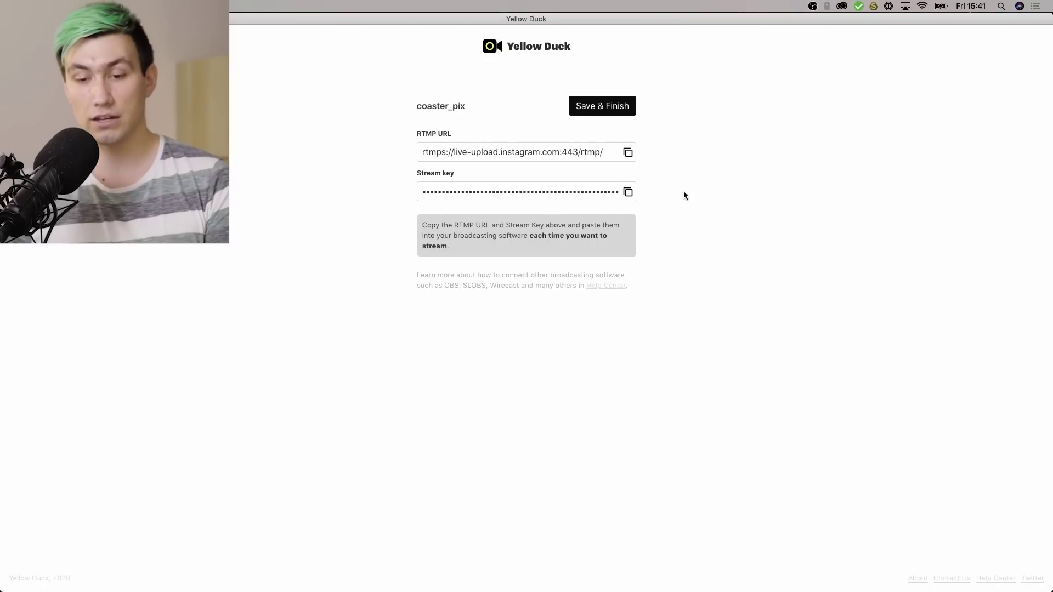
{"action": "left_click", "coordinate": [628, 191]}
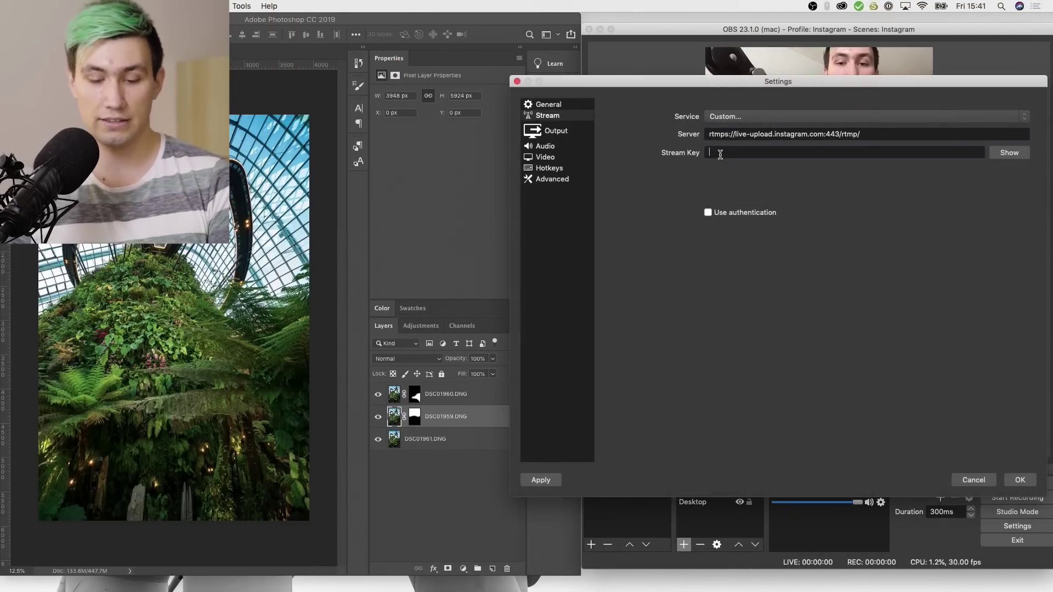
{"action": "left_click", "coordinate": [1019, 480]}
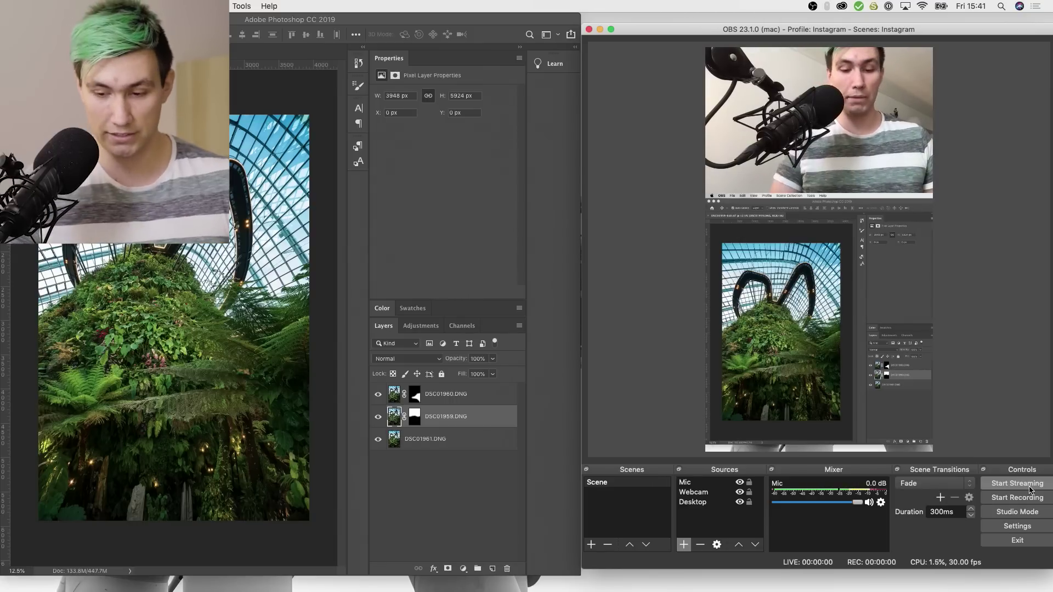
Stream live to Instagram, stop it, then Save & Finish the broadcast in Yellow Duck
{"action": "left_click", "coordinate": [1029, 488]}
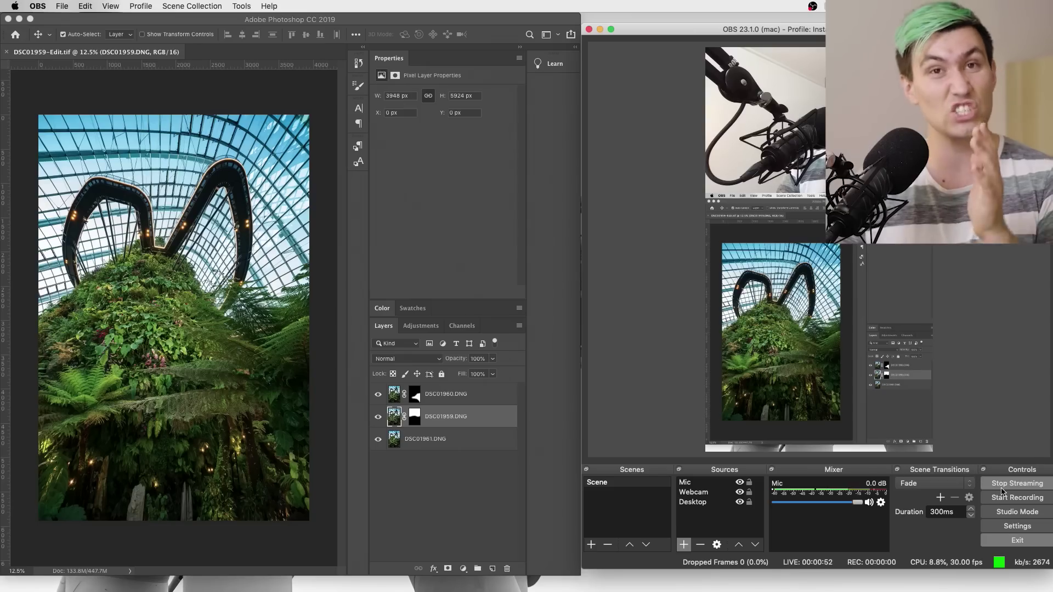
{"action": "left_click", "coordinate": [1001, 488]}
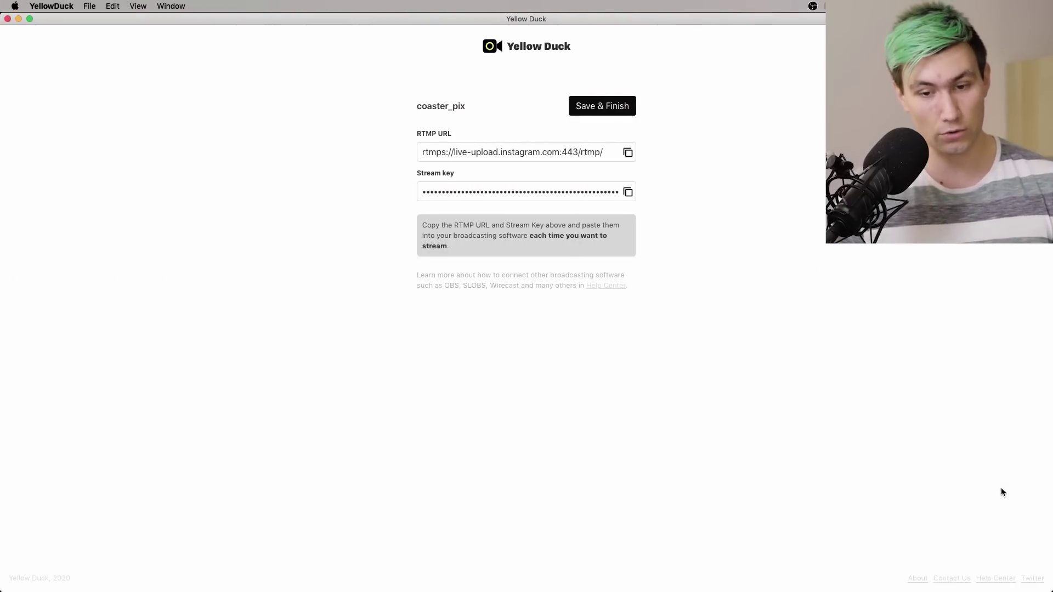
{"action": "left_click", "coordinate": [589, 113]}
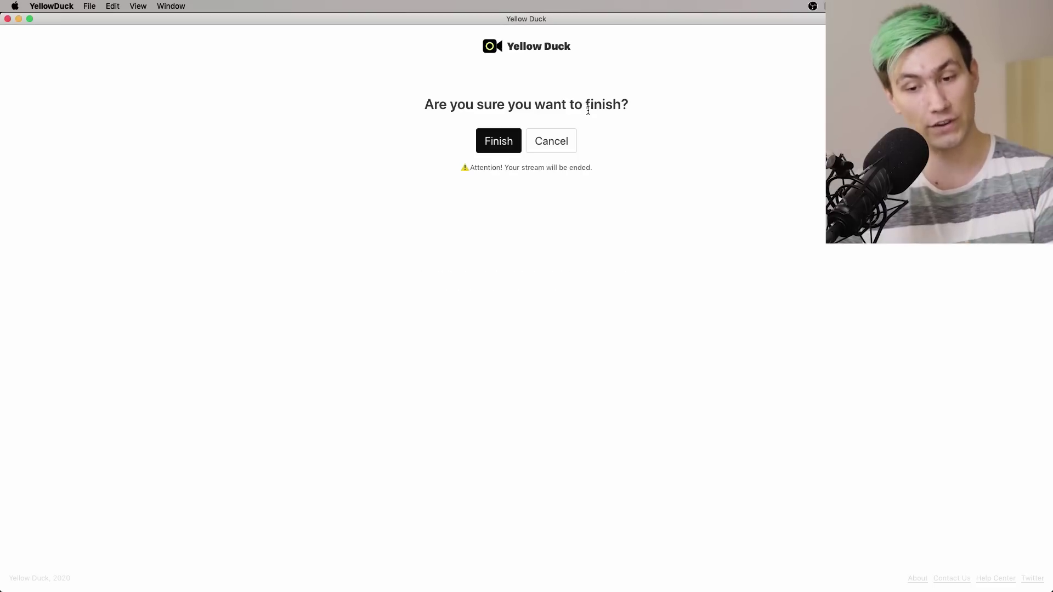
{"action": "left_click", "coordinate": [493, 147]}
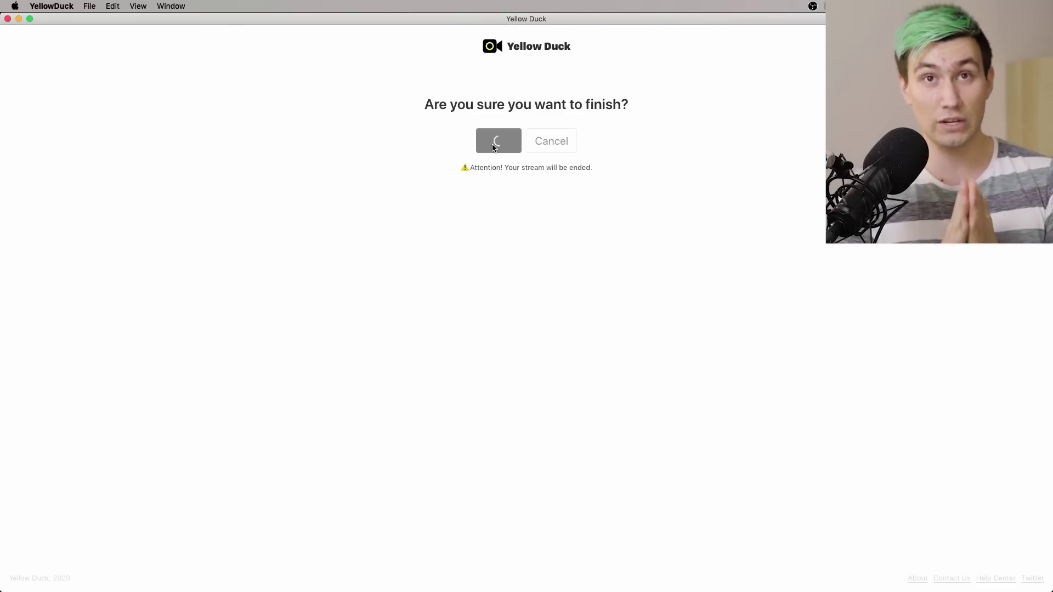